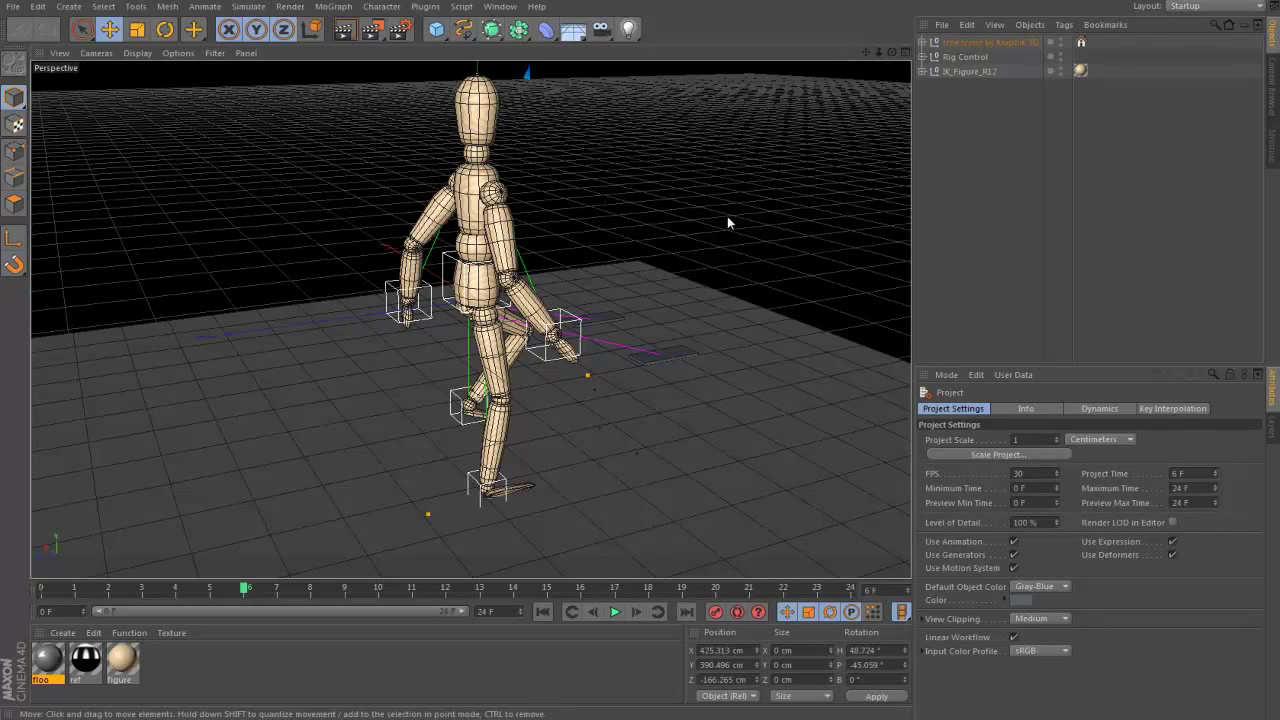
- Orbit and zoom the Perspective view to inspect the mannequin's looping walk cycle from several angles
mouse_move(659, 318)
left_mouse_down("alt")
mouse_move(630, 322)
mouse_move(657, 323)
mouse_move(757, 229)
left_mouse_up("alt")
left_click_drag(639, 351, 770, 290, "alt")
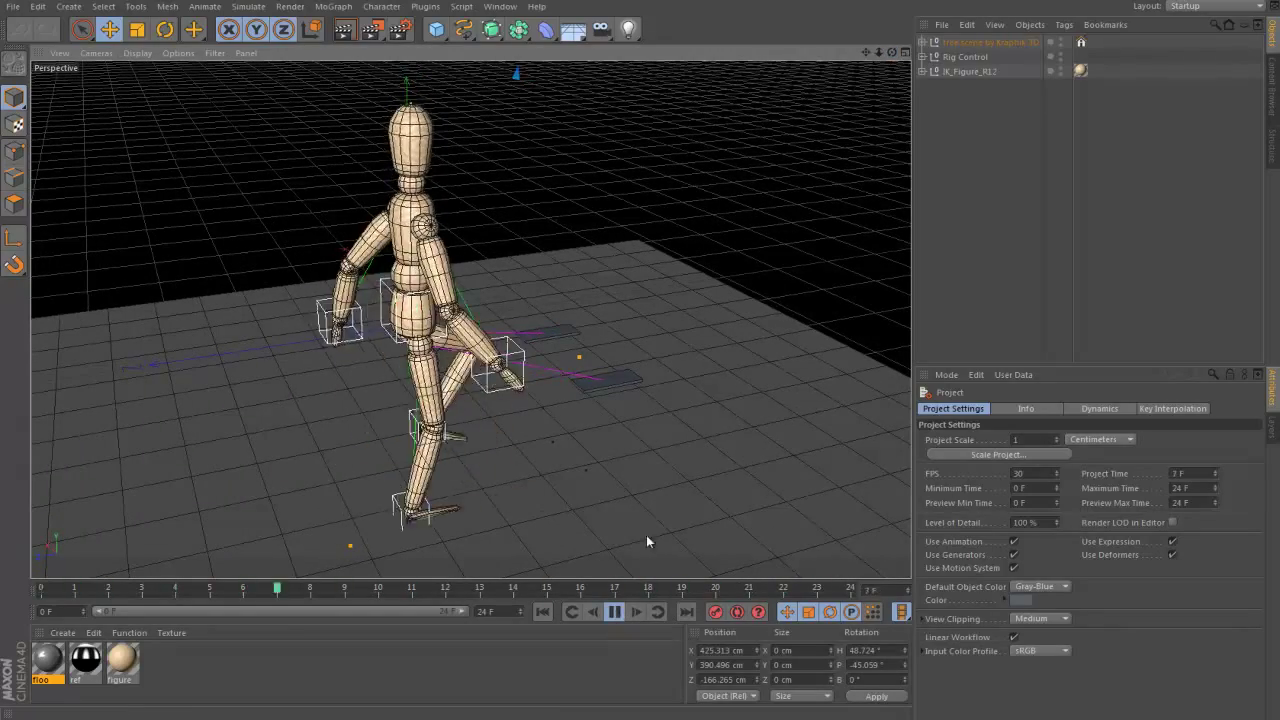
left_click_drag(877, 46, 639, 351)
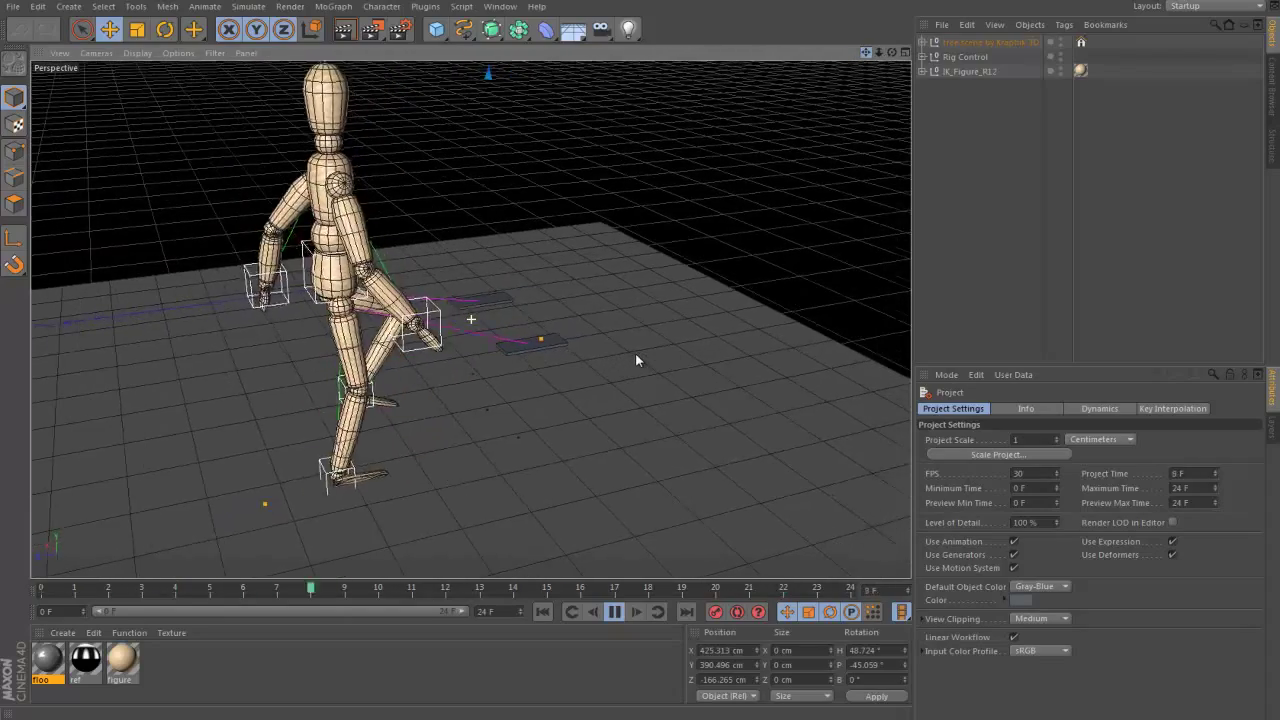
left_click_drag(638, 351, 642, 351, "alt")
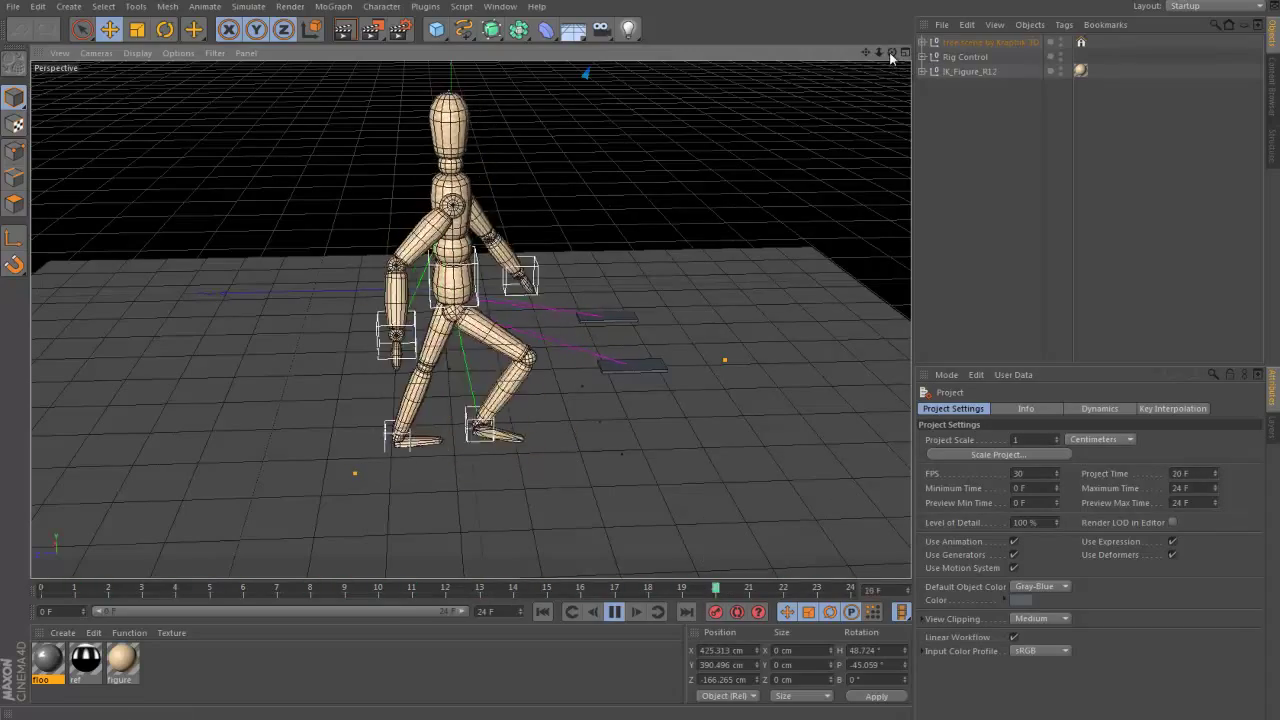
left_click_drag(890, 58, 644, 349)
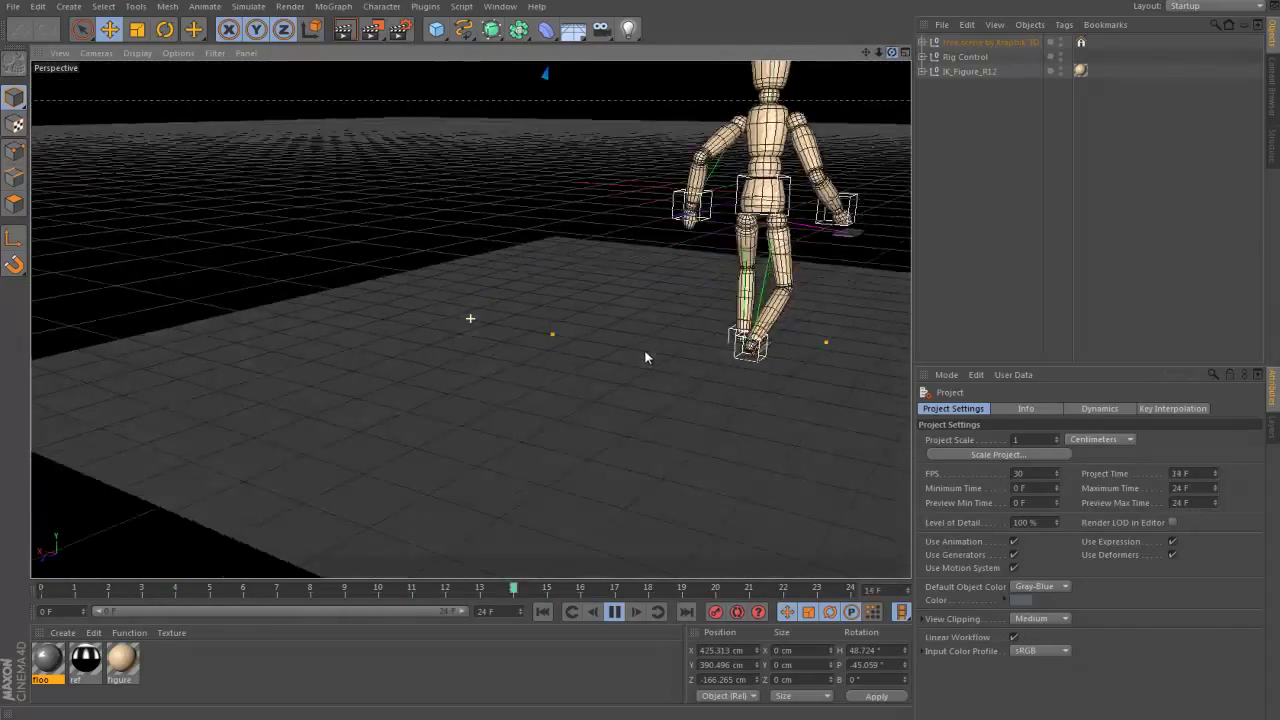
mouse_move(644, 349)
left_mouse_down()
mouse_move(867, 42)
mouse_move(637, 355)
left_mouse_up()
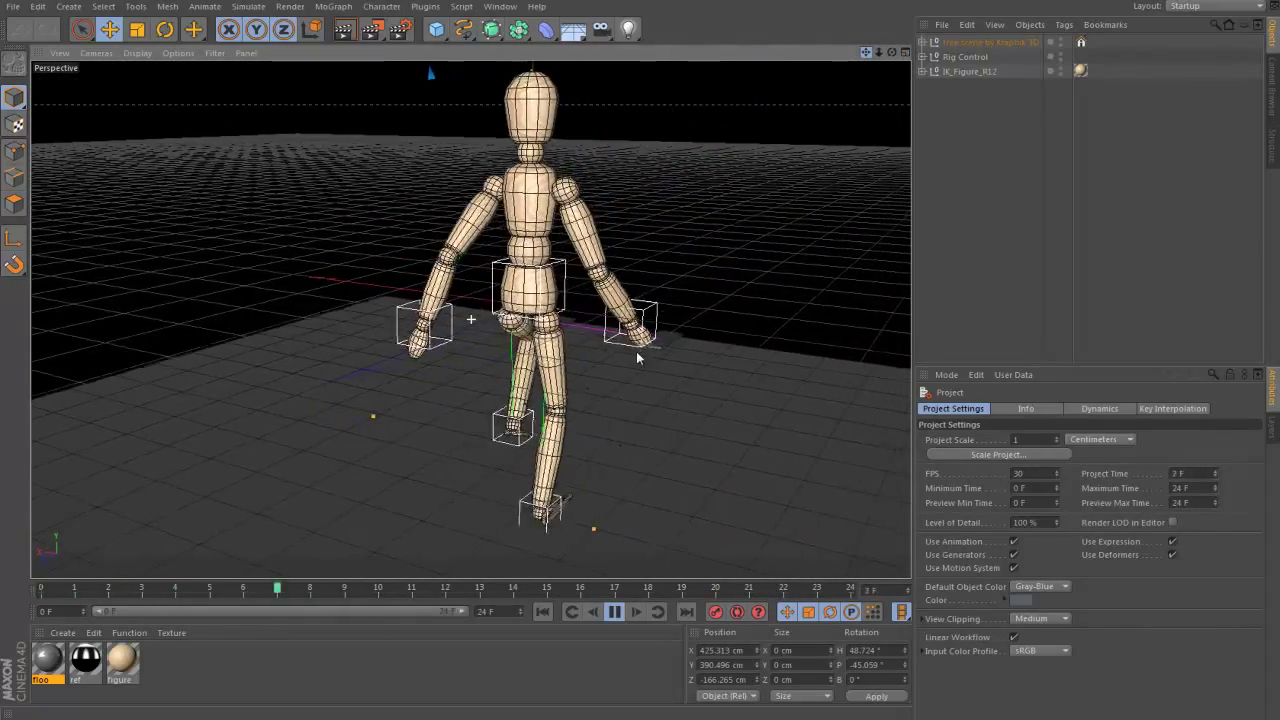
left_click_drag(637, 355, 644, 360, "alt")
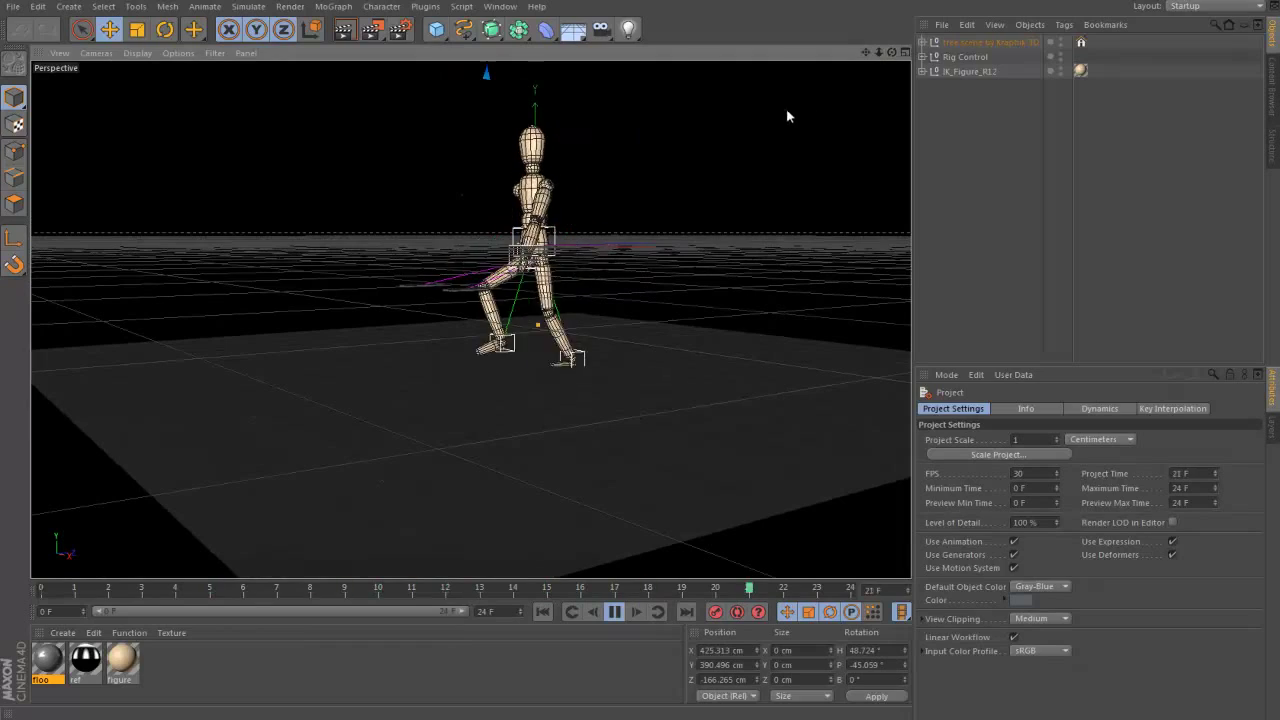
left_click_drag(866, 52, 643, 360)
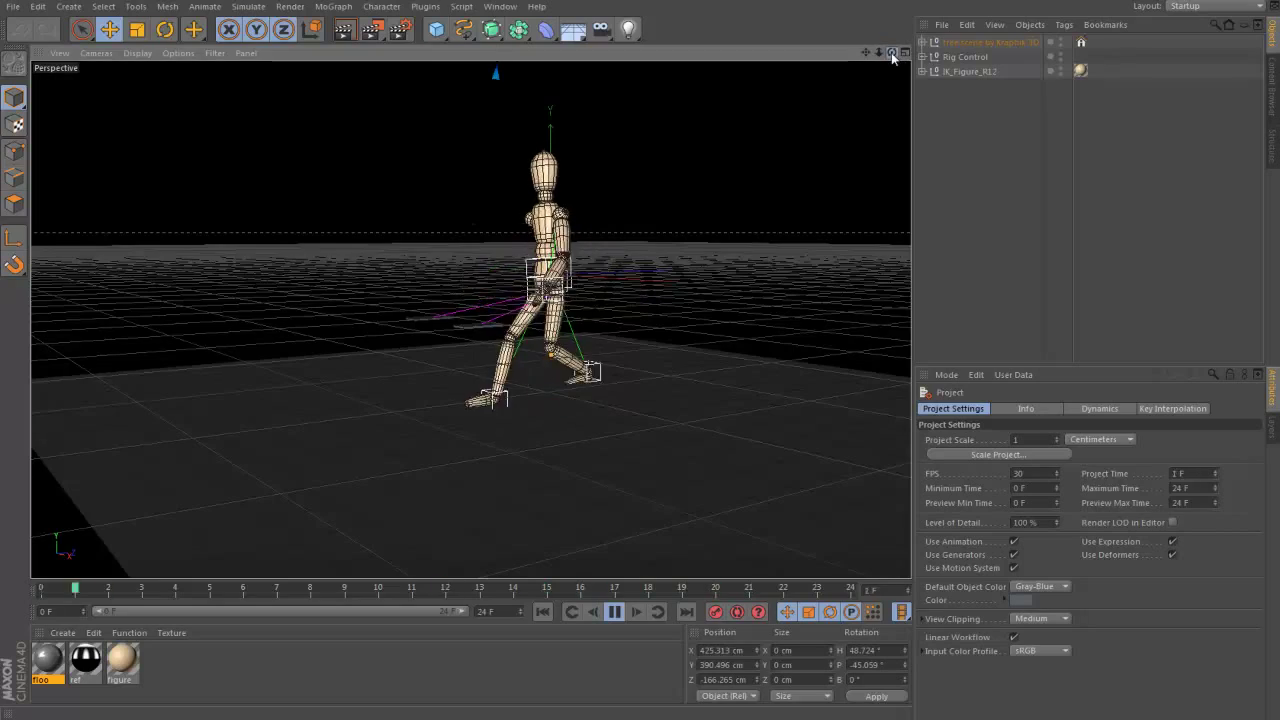
left_click_drag(891, 52, 642, 351)
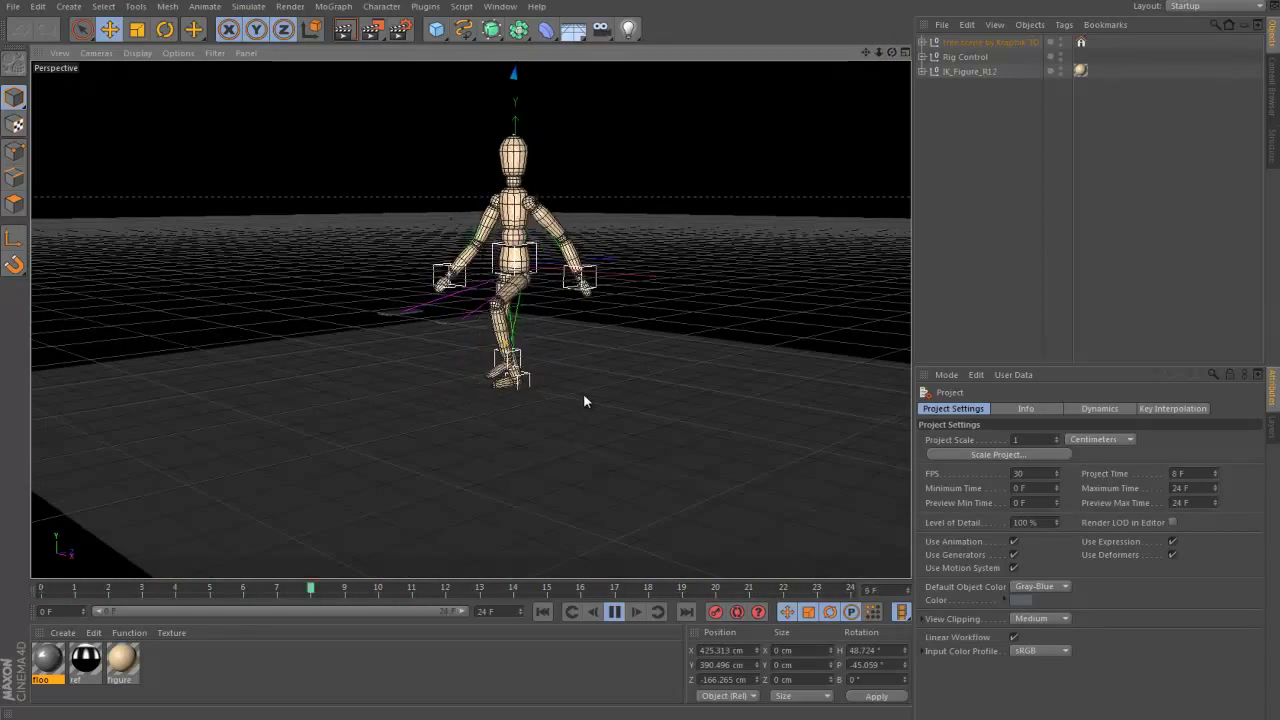
- Stop playback and render the walk to the Picture Viewer unsaved, dismissing the texture error
left_click(614, 611)
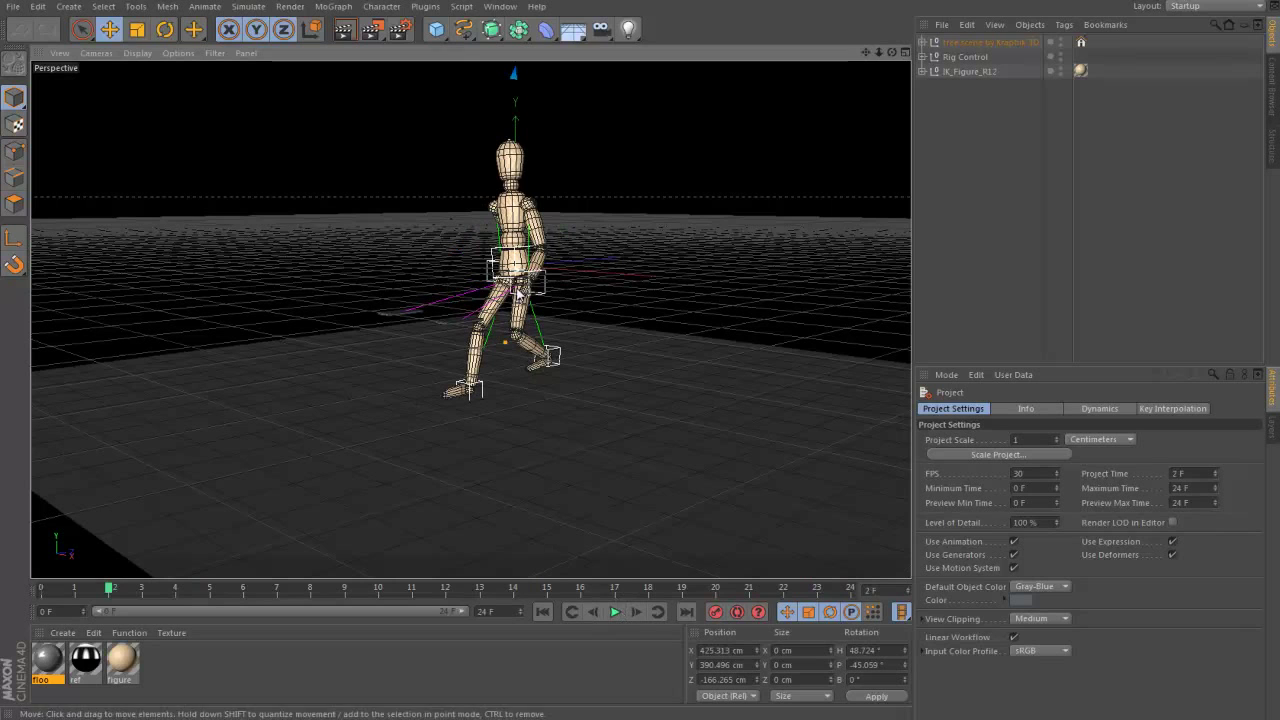
left_click(372, 29)
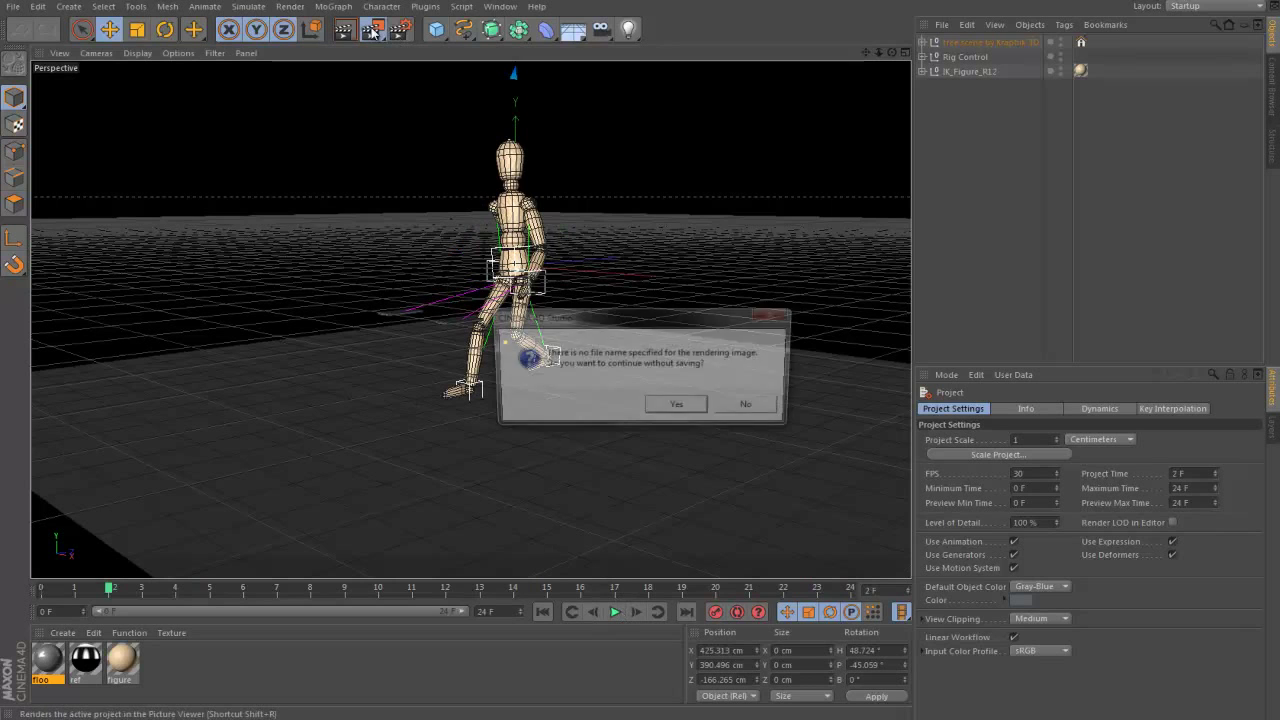
left_click(679, 408)
left_click(656, 515)
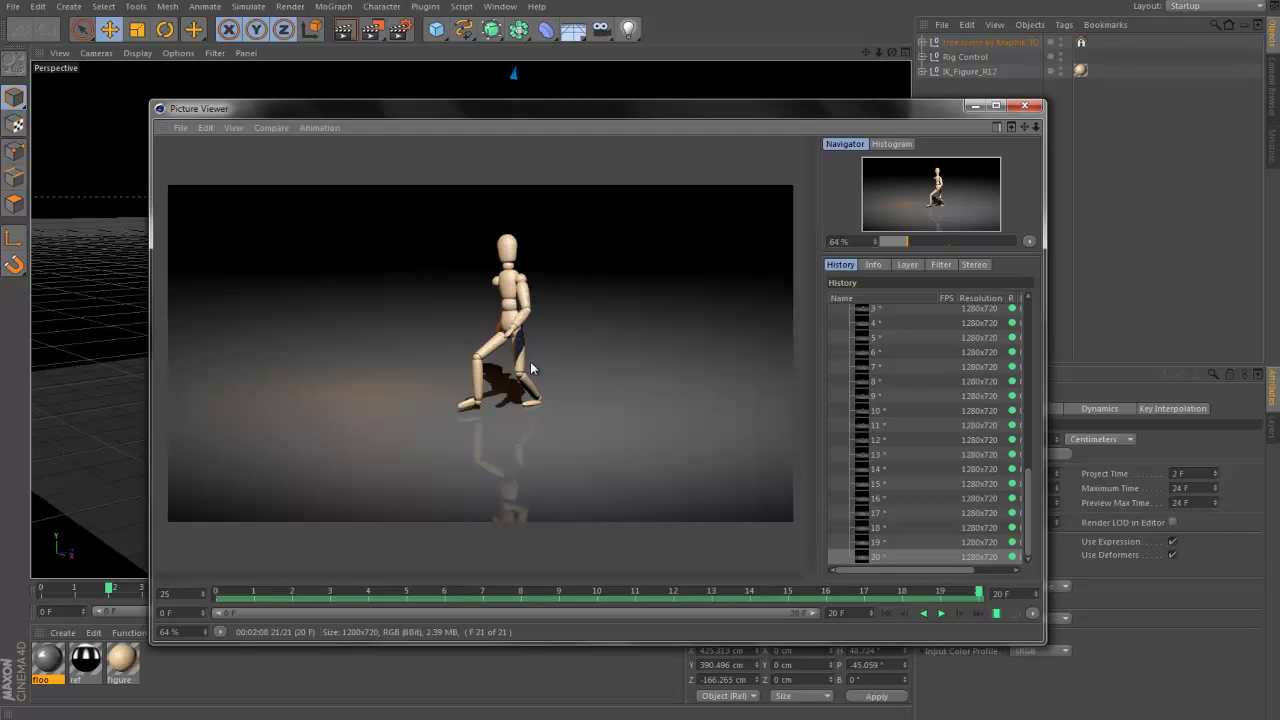
- Adjust the Picture Viewer zoom, play the 21 rendered 1280x720 frames, then close the viewer
scroll(660, 505, "down", 2)
scroll(691, 518, "up", 1)
scroll(691, 518, "up", 1)
scroll(691, 518, "down", 1)
scroll(691, 518, "up", 1)
left_click(940, 614)
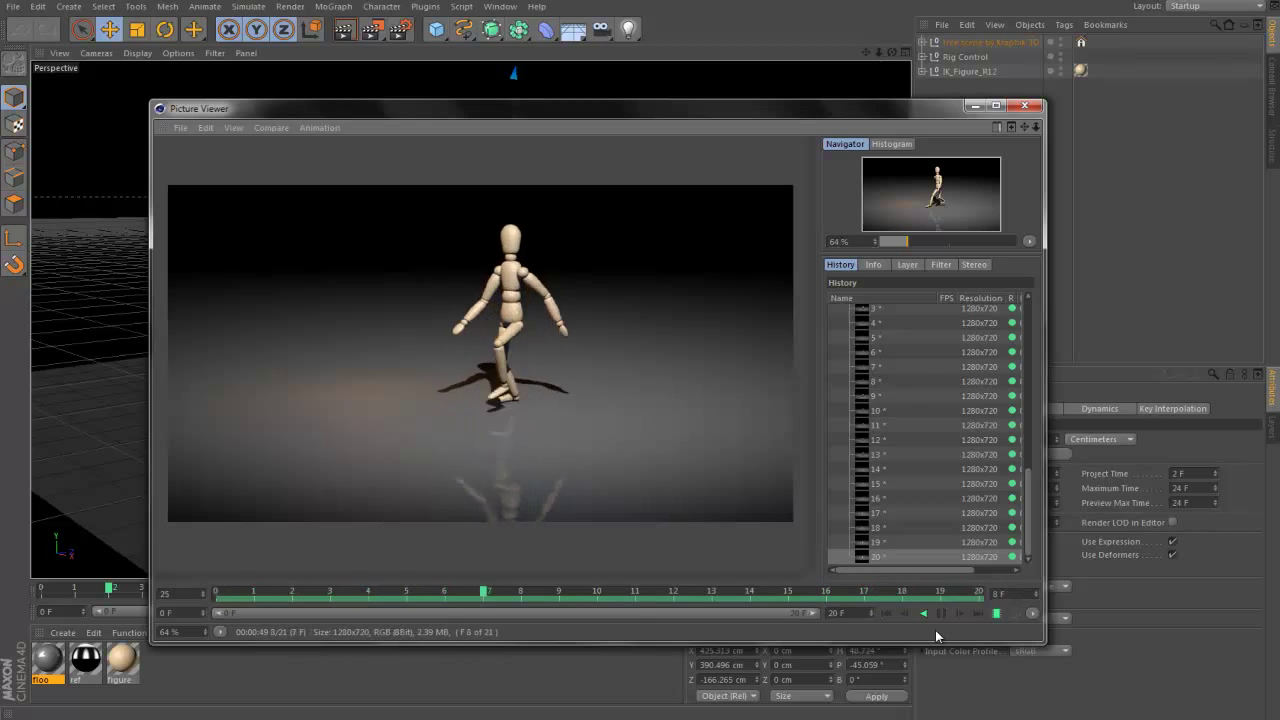
left_click(1023, 105)
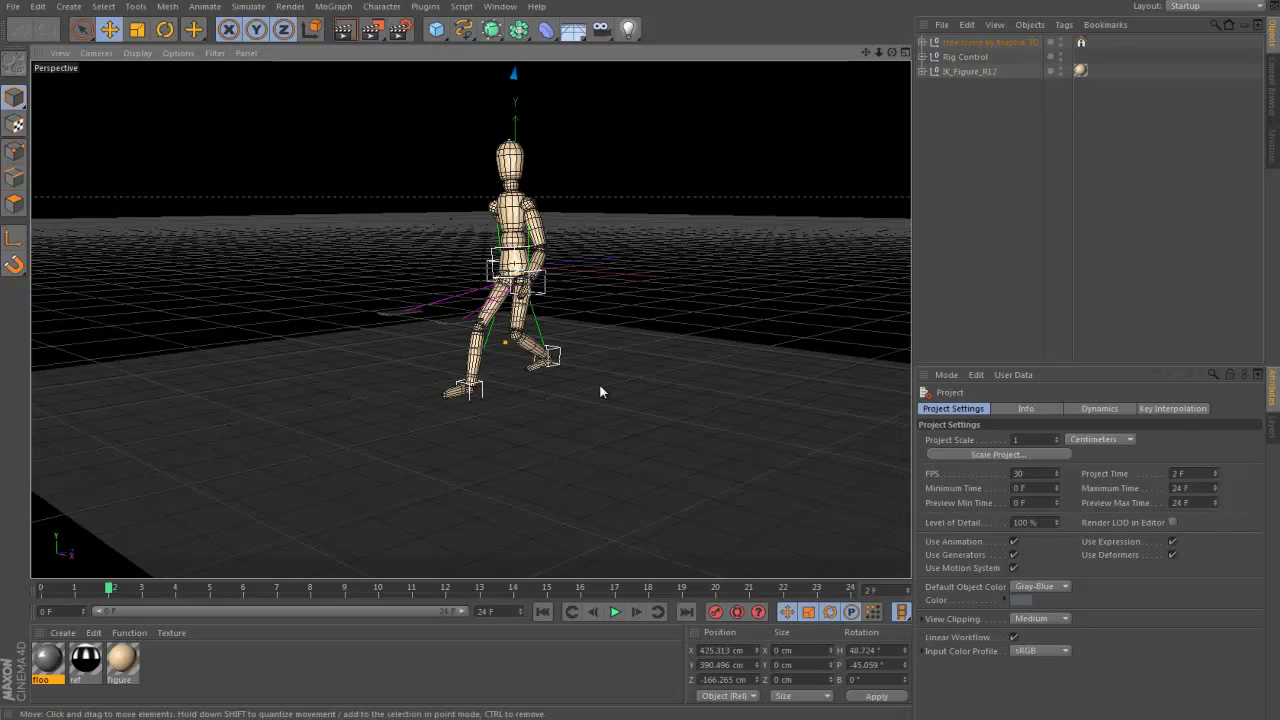
- Orbit behind the mannequin and replay its walk cycle in the Perspective view
mouse_move(614, 399)
left_mouse_down("alt")
mouse_move(646, 395)
mouse_move(689, 494)
left_mouse_up("alt")
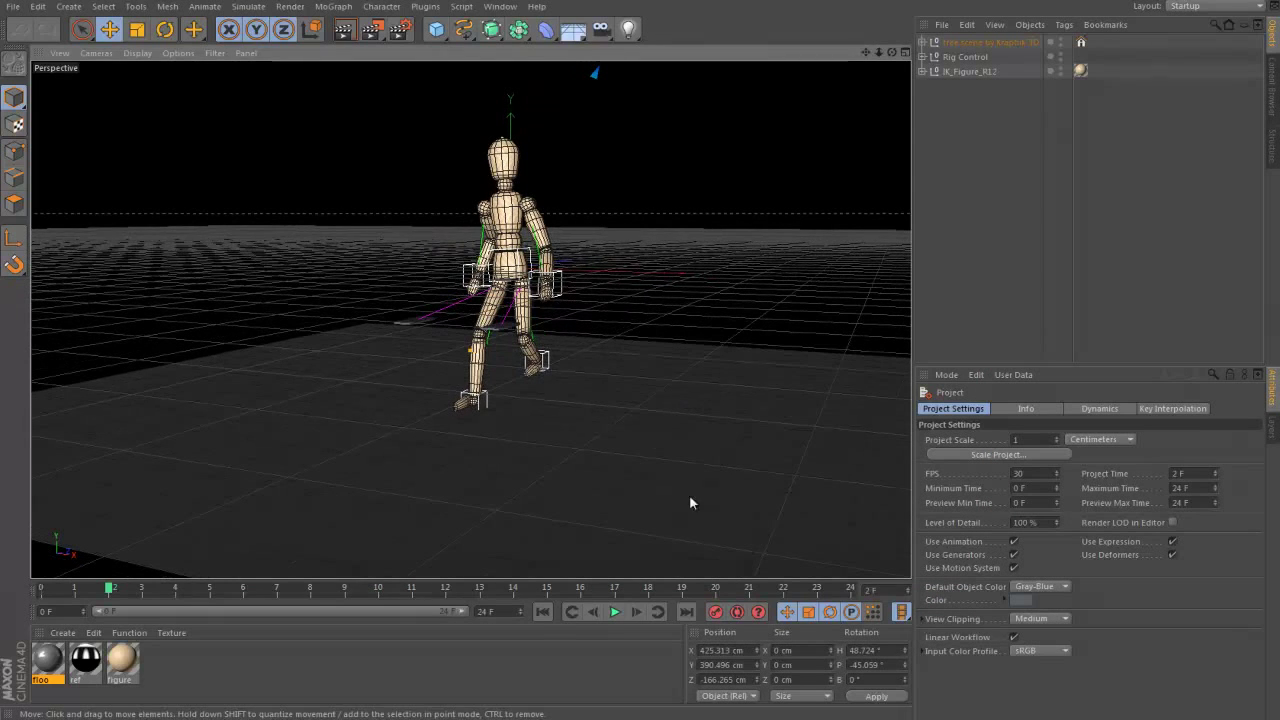
left_click(615, 612)
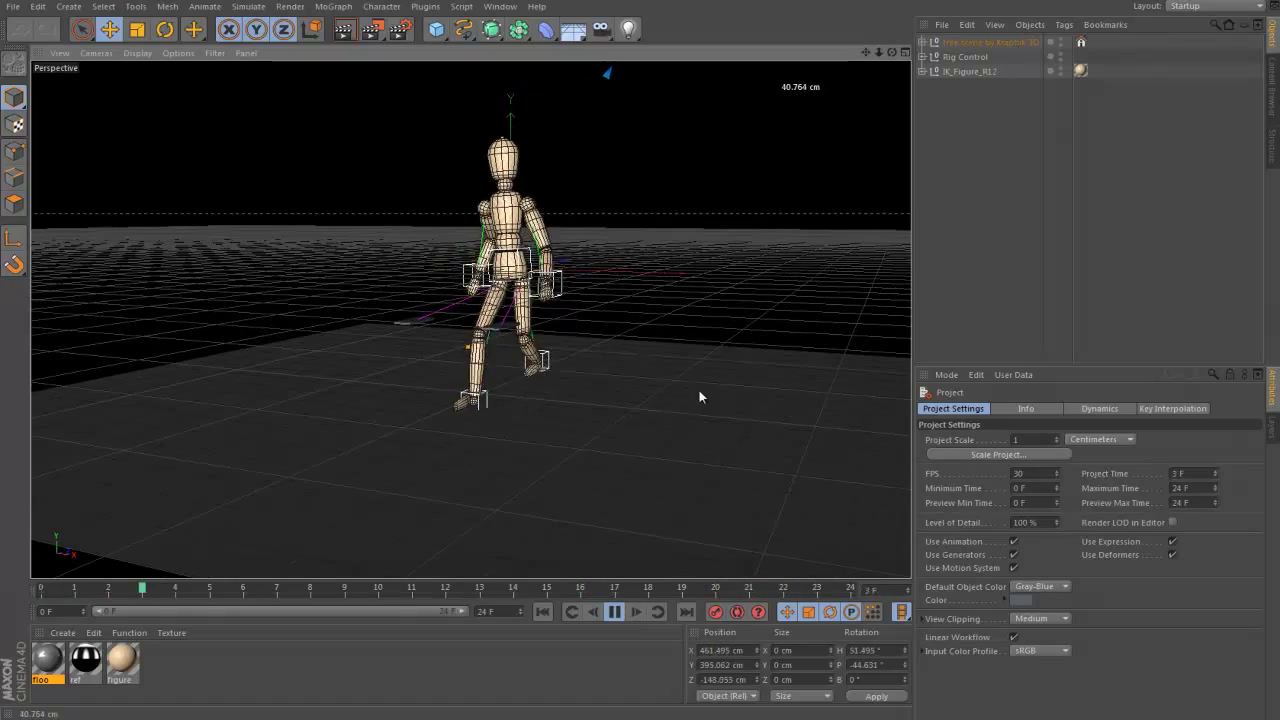
mouse_move(627, 440)
left_mouse_down("alt")
mouse_move(721, 432)
mouse_move(708, 435)
left_mouse_up("alt")
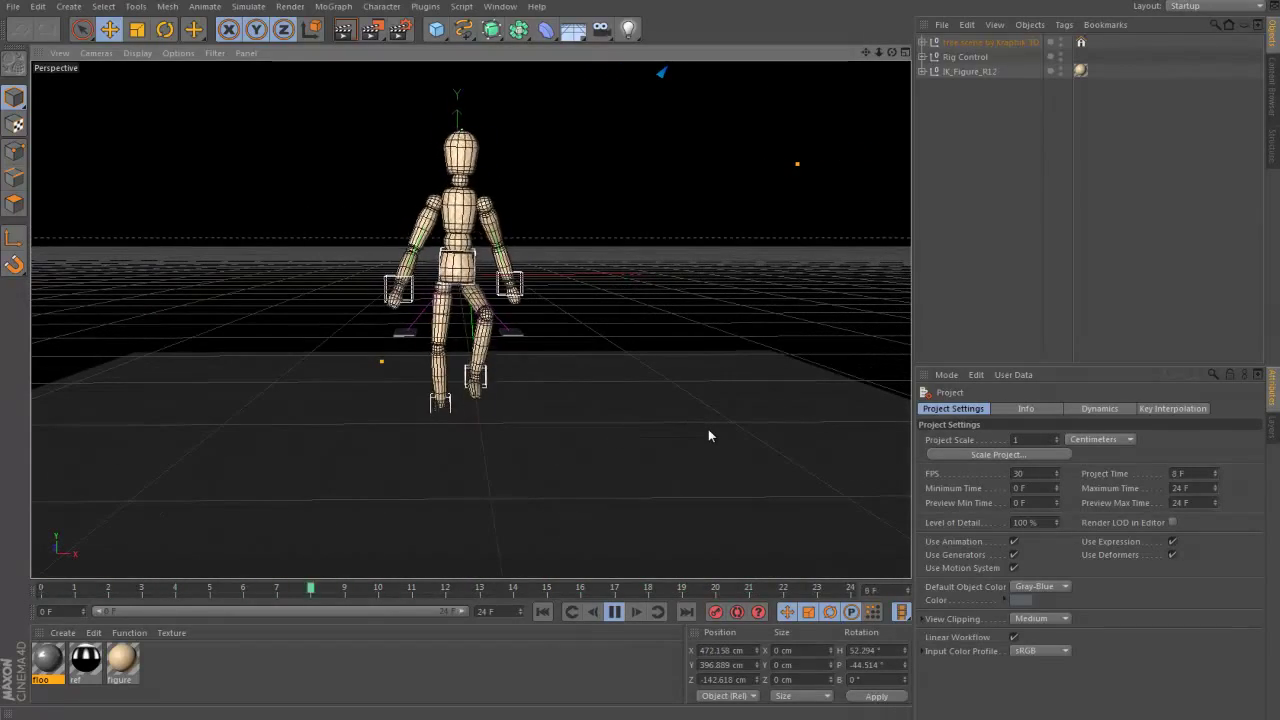